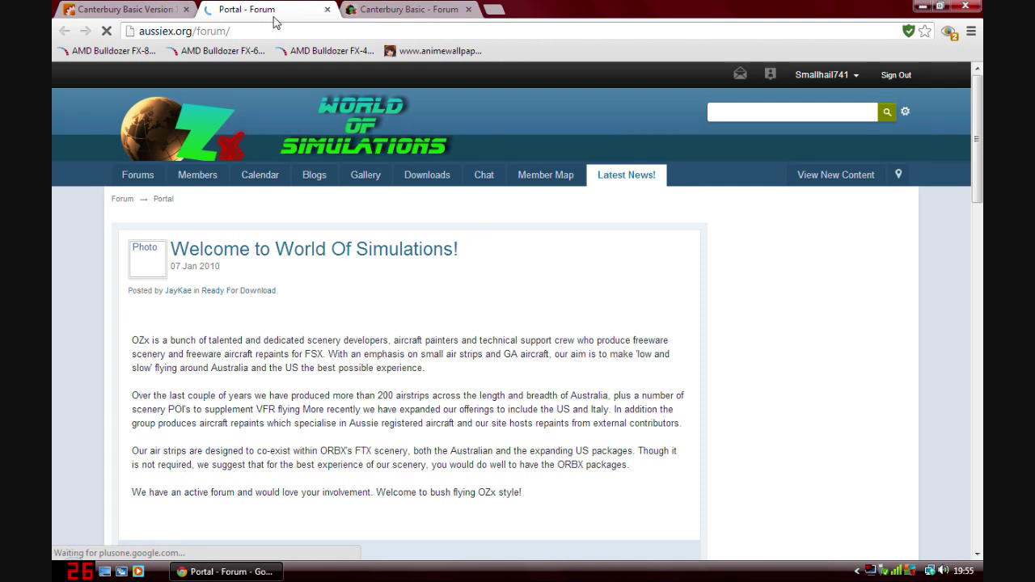
Download CanterburyBasicv1.rar from the Canterbury Basic 1.0 page, agreeing to the disclaimer, and open the downloaded archive
click(232, 6)
key(ctrl+l)
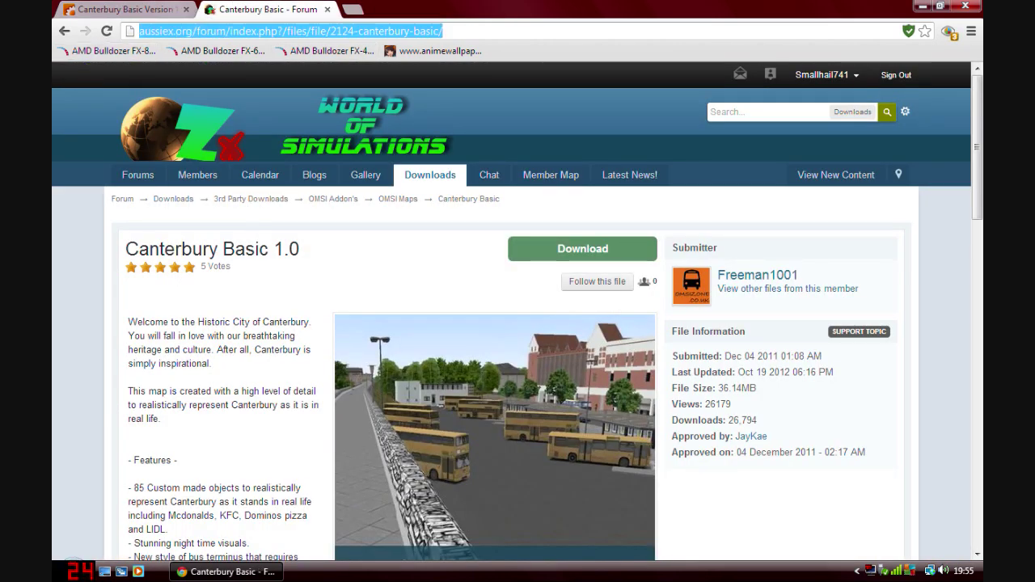
click(284, 273)
click(517, 256)
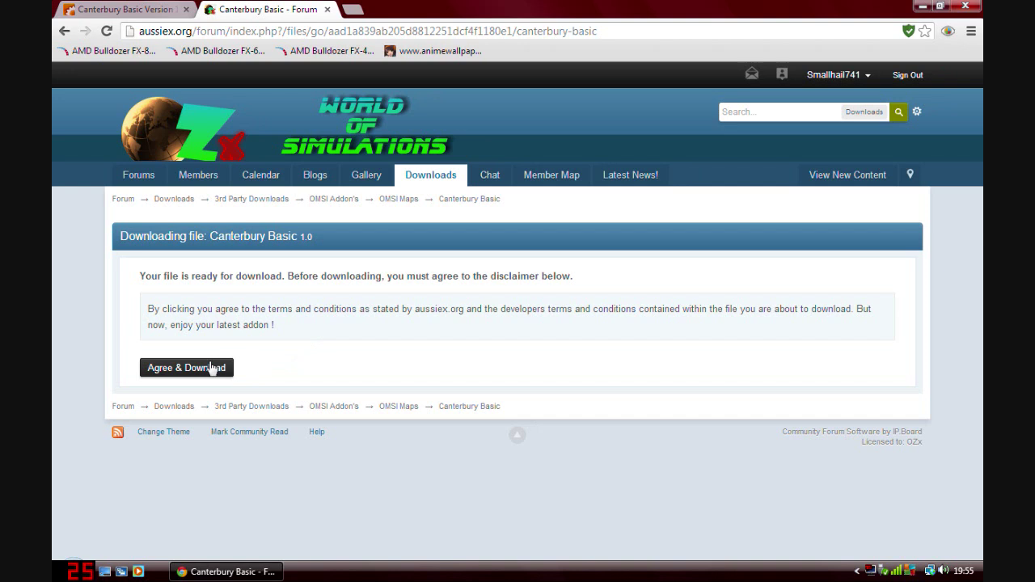
click(212, 369)
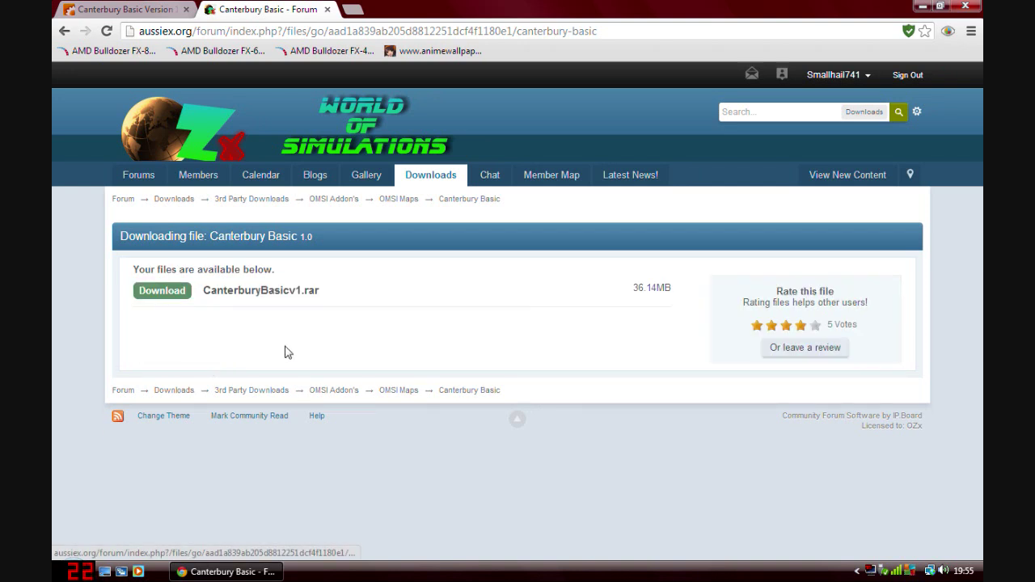
click(172, 295)
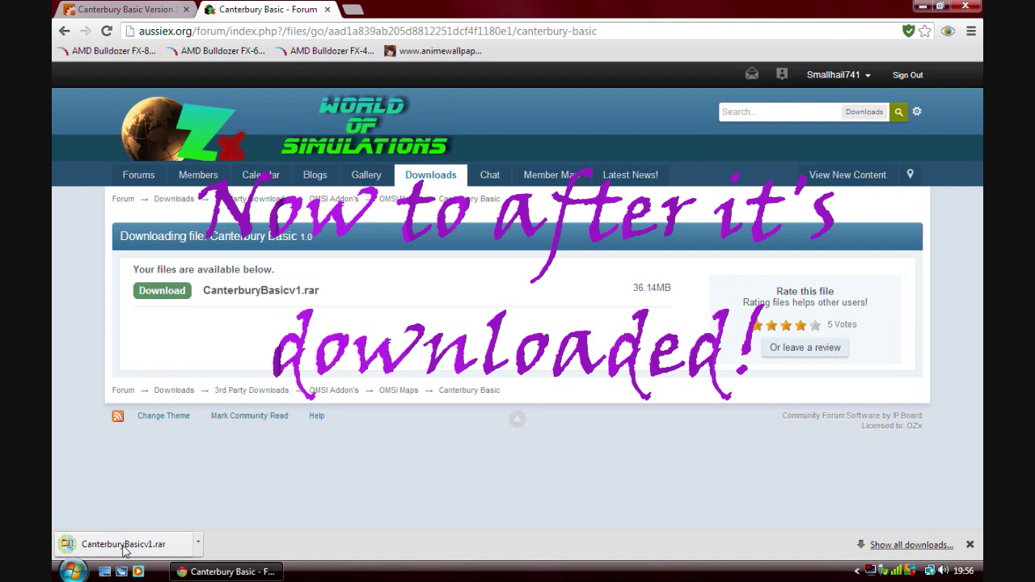
click(123, 548)
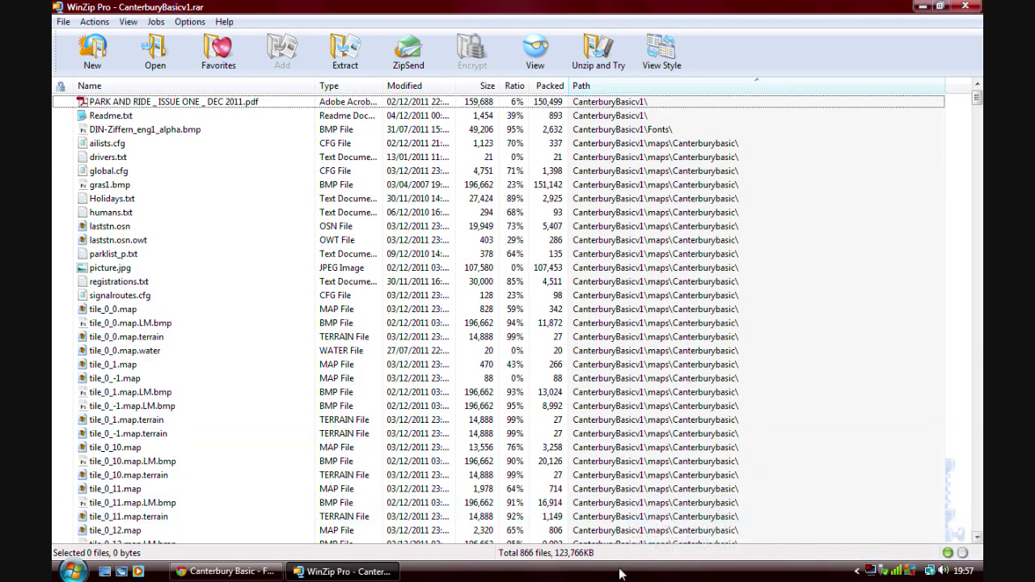
Look through the archive's complete file list, from the readme and map files to the vehicle sounds and textures
scroll(511, 400, down, 3)
scroll(642, 131, up, 3)
click(633, 103)
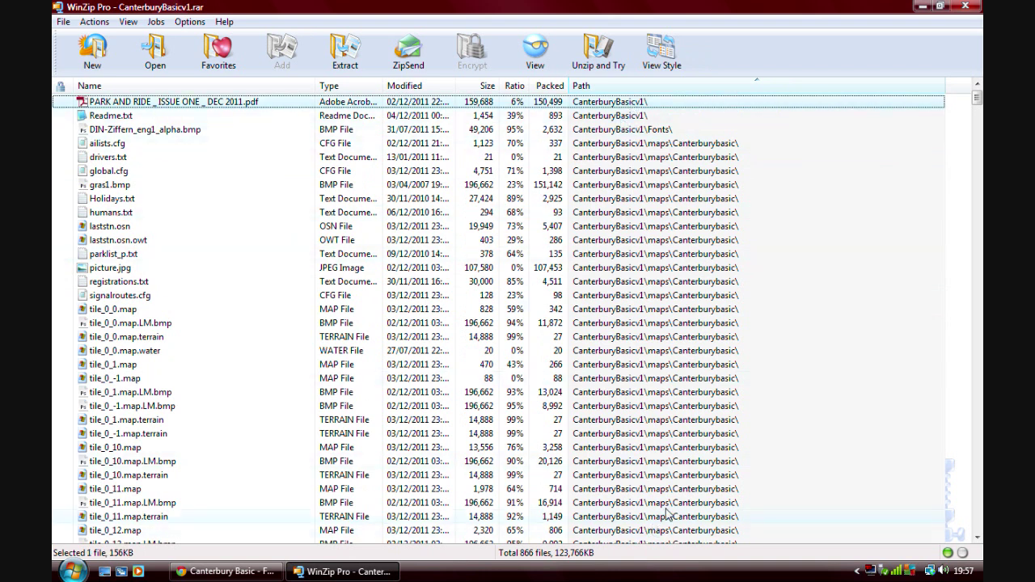
scroll(659, 511, down, 20)
scroll(651, 505, down, 20)
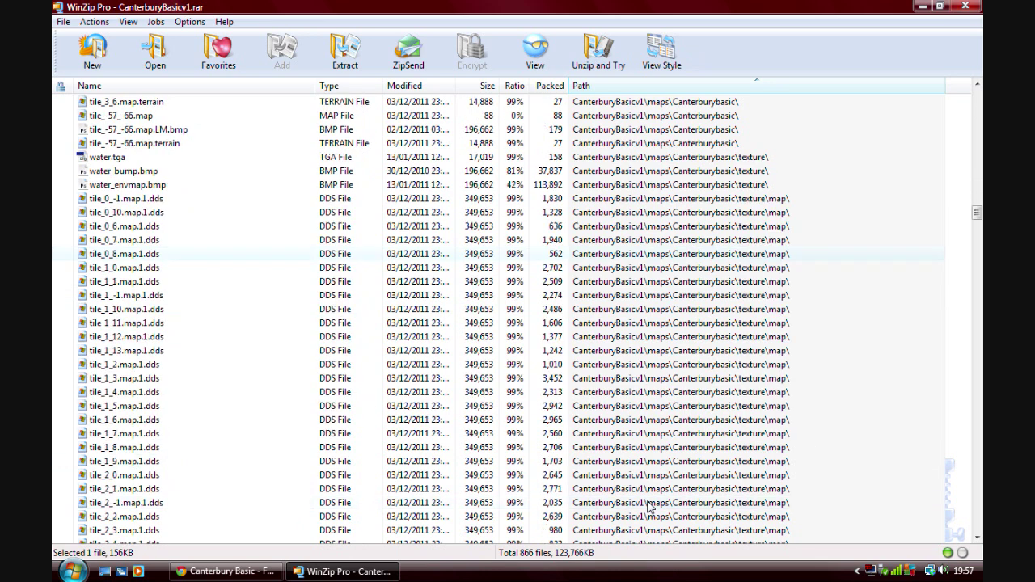
scroll(651, 507, down, 20)
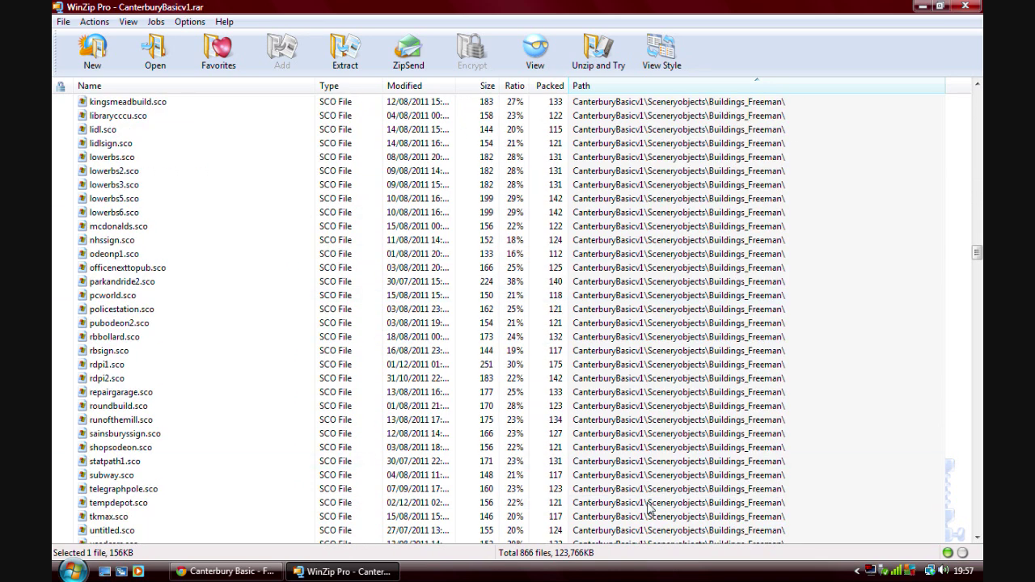
scroll(652, 507, down, 20)
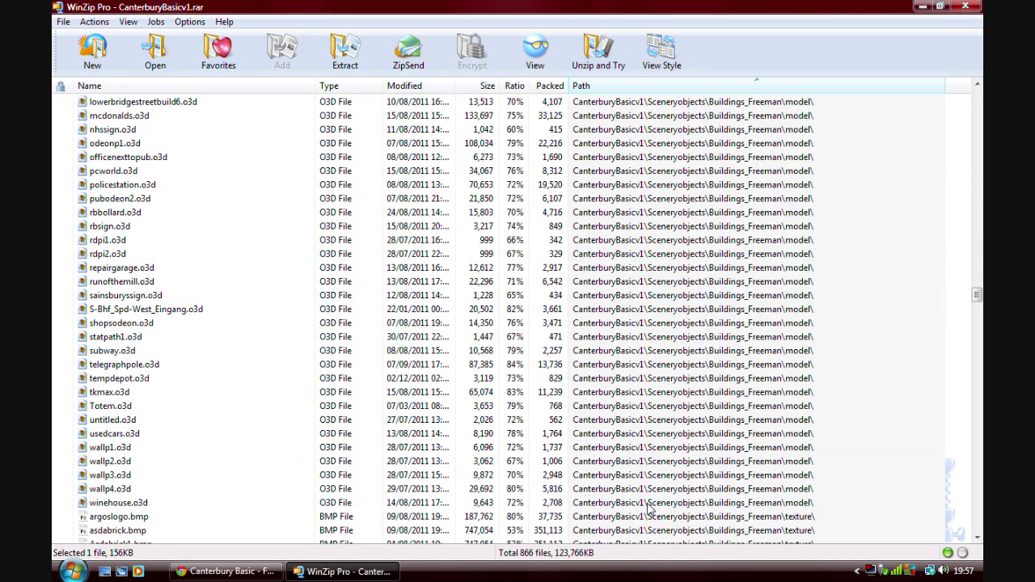
scroll(651, 508, down, 20)
scroll(651, 507, down, 20)
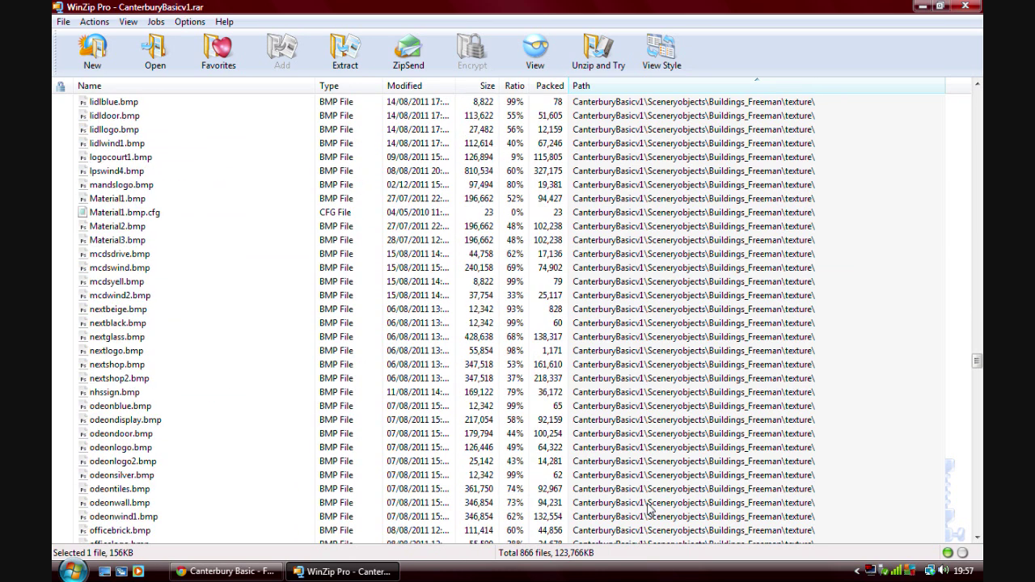
scroll(651, 508, down, 10)
drag(977, 377, 980, 547)
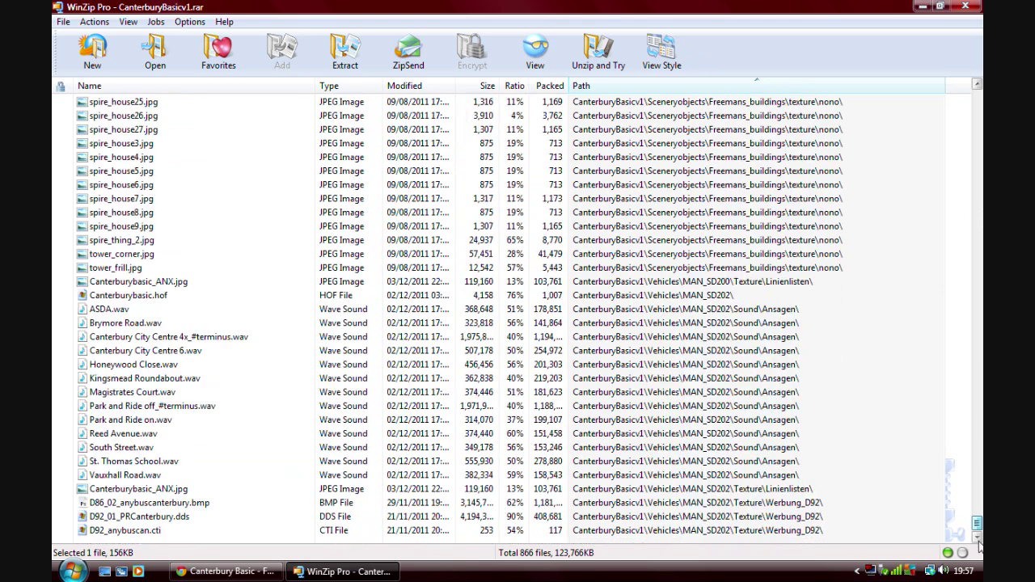
Select all files in the CanterburyBasicv1 archive and open the extraction dialog for them
key(ctrl+a)
right_click(687, 536)
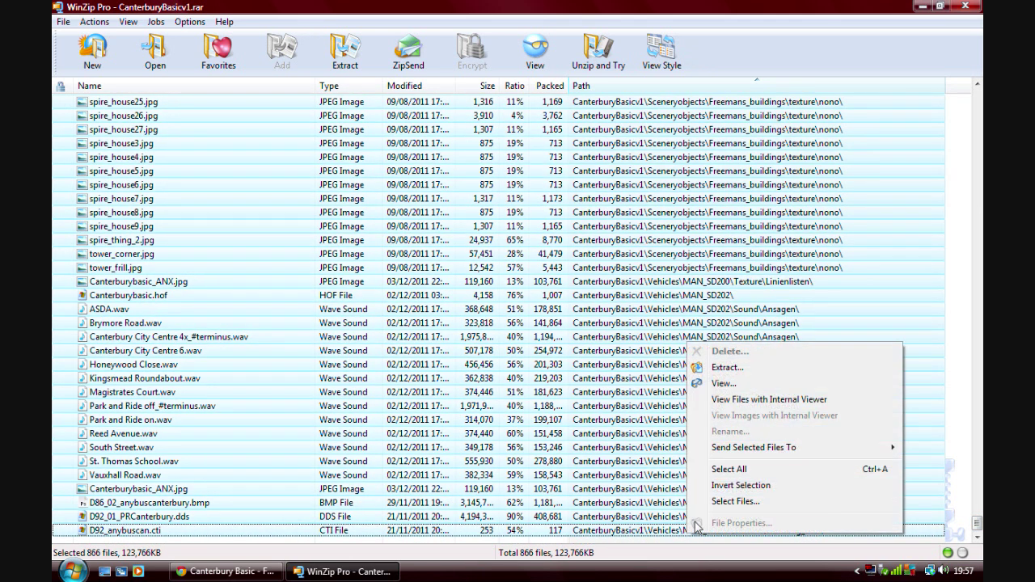
click(757, 382)
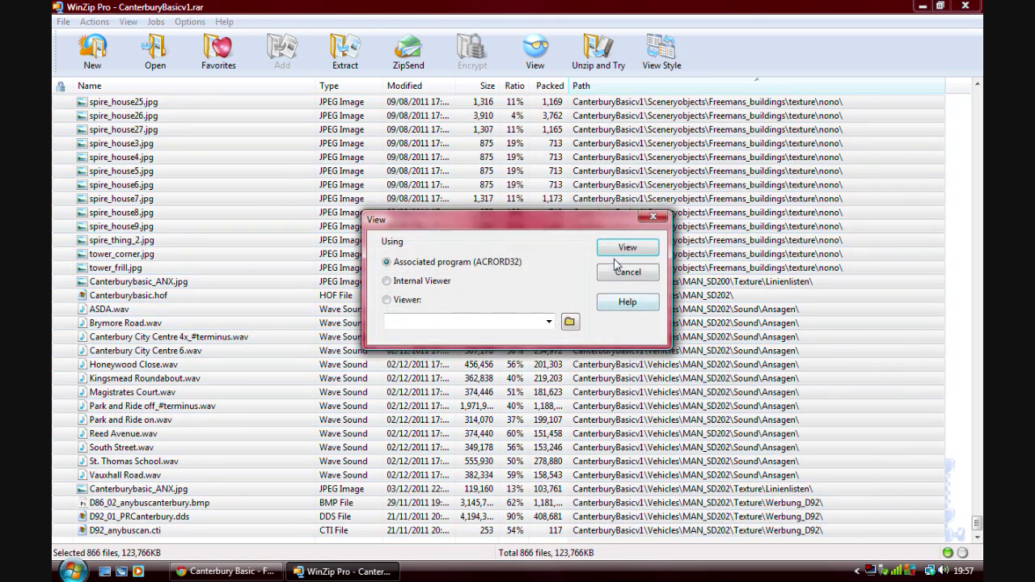
click(617, 267)
right_click(719, 530)
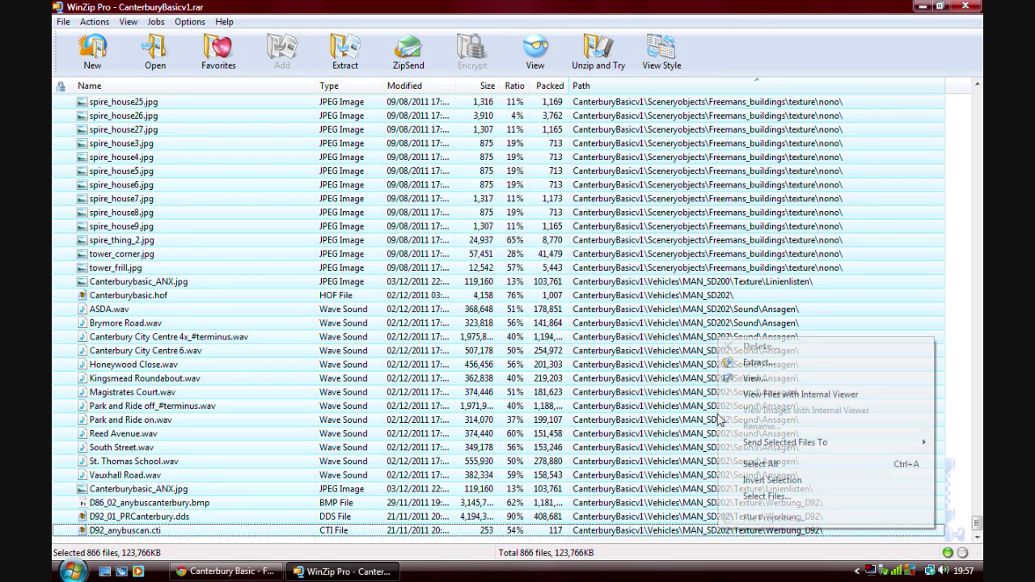
click(789, 378)
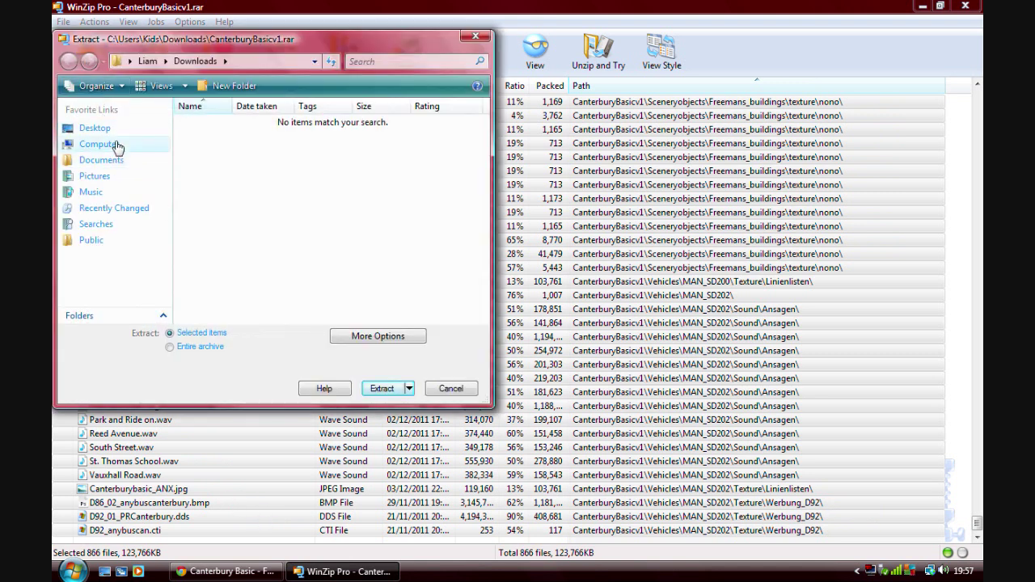
Extract the selected files to C:\Program Files (x86)\m-r-software\Omsi
click(99, 144)
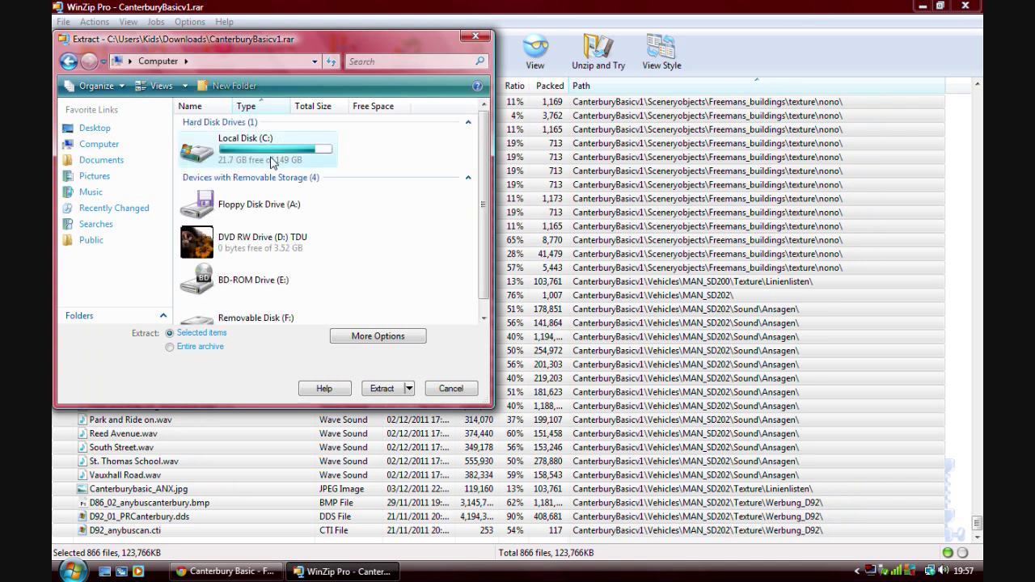
double_click(239, 146)
double_click(270, 198)
scroll(280, 243, down, 4)
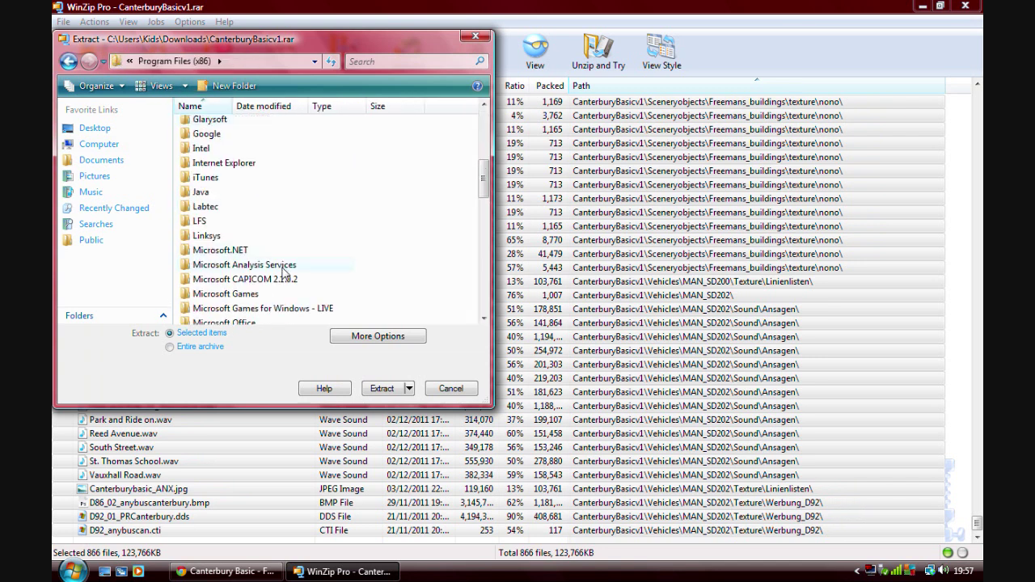
scroll(284, 273, down, 2)
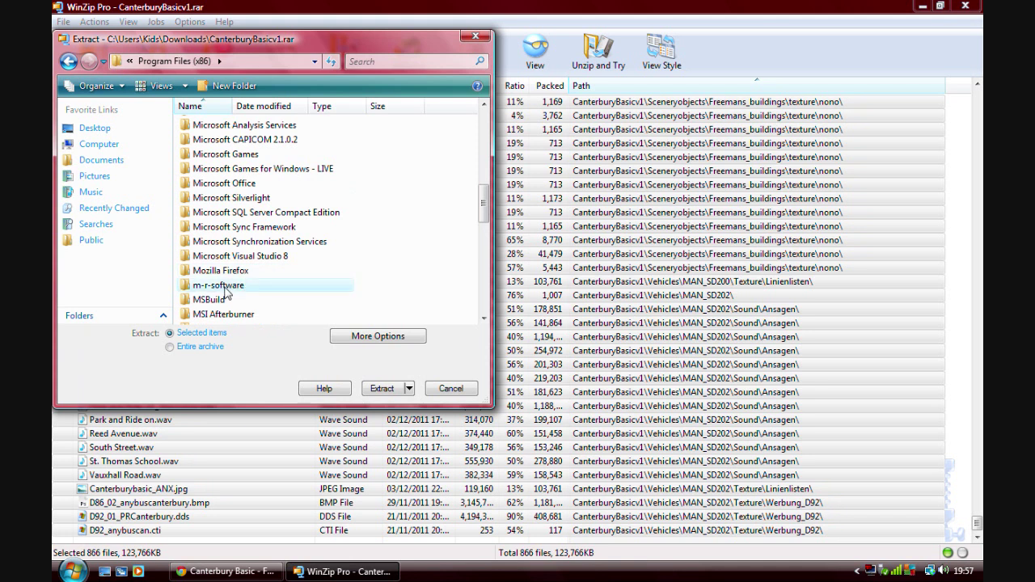
double_click(227, 289)
double_click(212, 126)
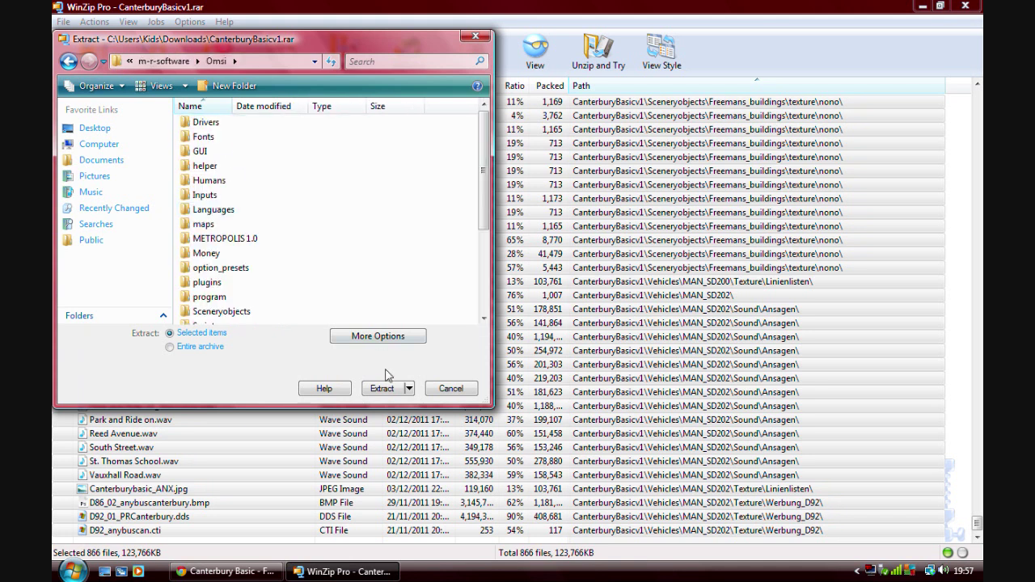
click(379, 389)
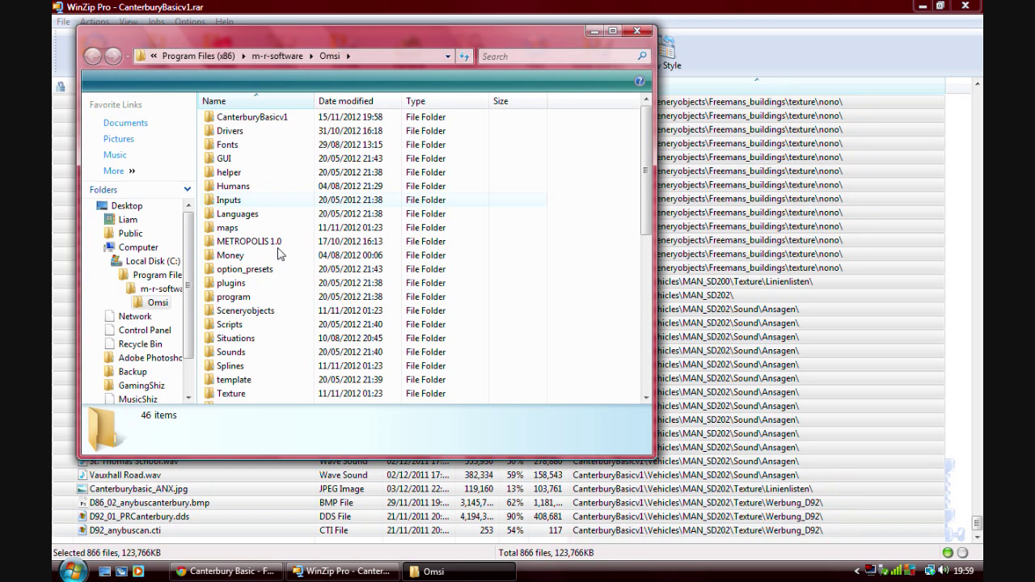
Copy the Fonts, maps, Sceneryobjects and Vehicles folders from the extracted CanterburyBasicv1 folder
click(286, 119)
key(Return)
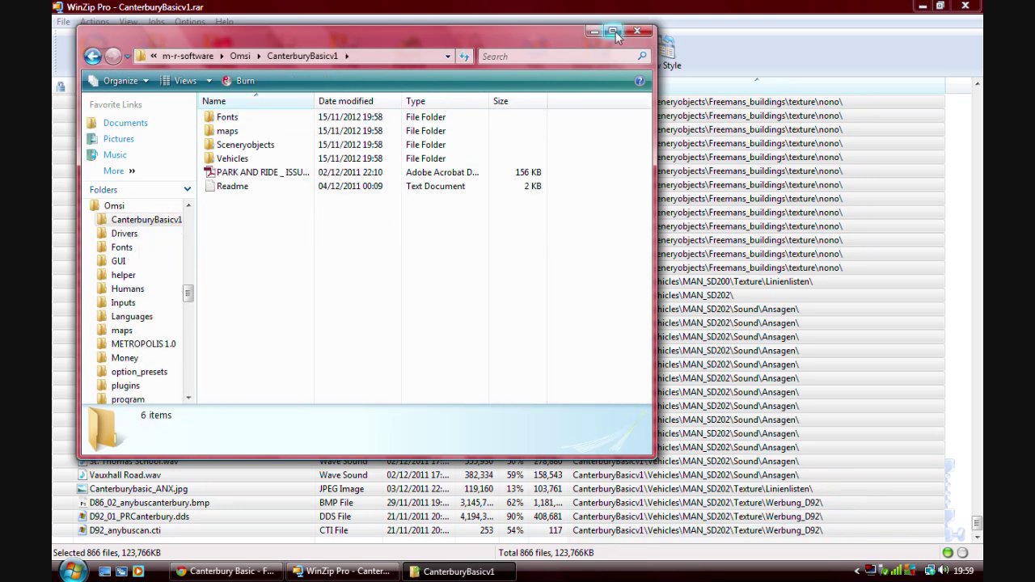
click(612, 31)
drag(182, 97, 157, 92)
drag(563, 82, 283, 136)
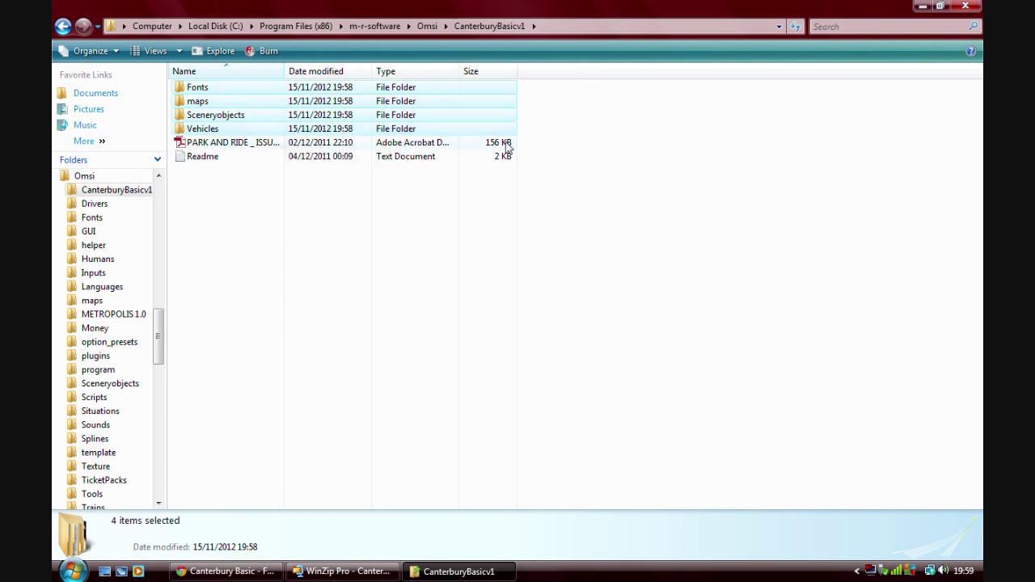
key(ctrl+c)
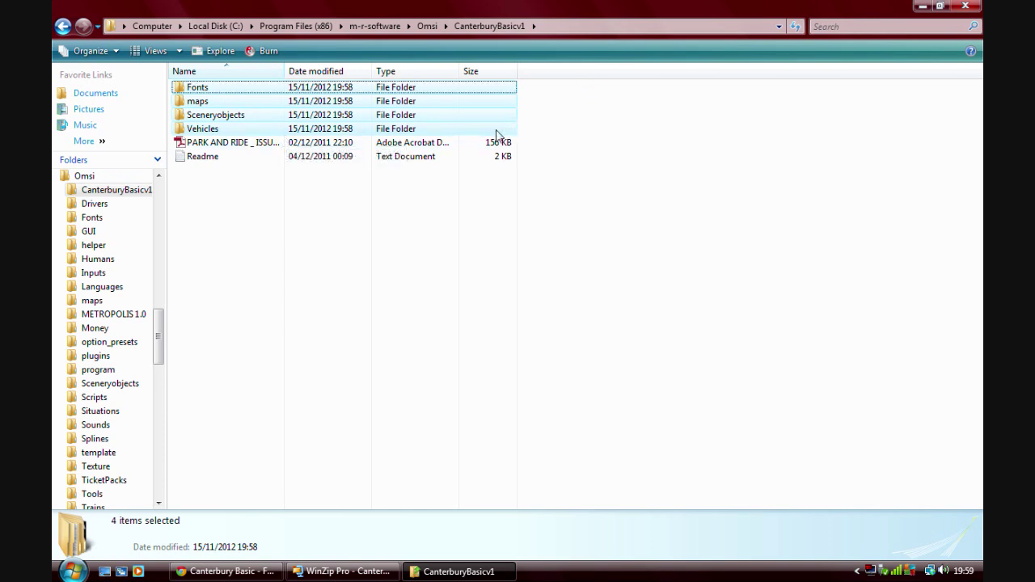
Paste the copied folders into the main Omsi folder, merging all matching folders and replacing every conflicting file
scroll(138, 183, up, 3)
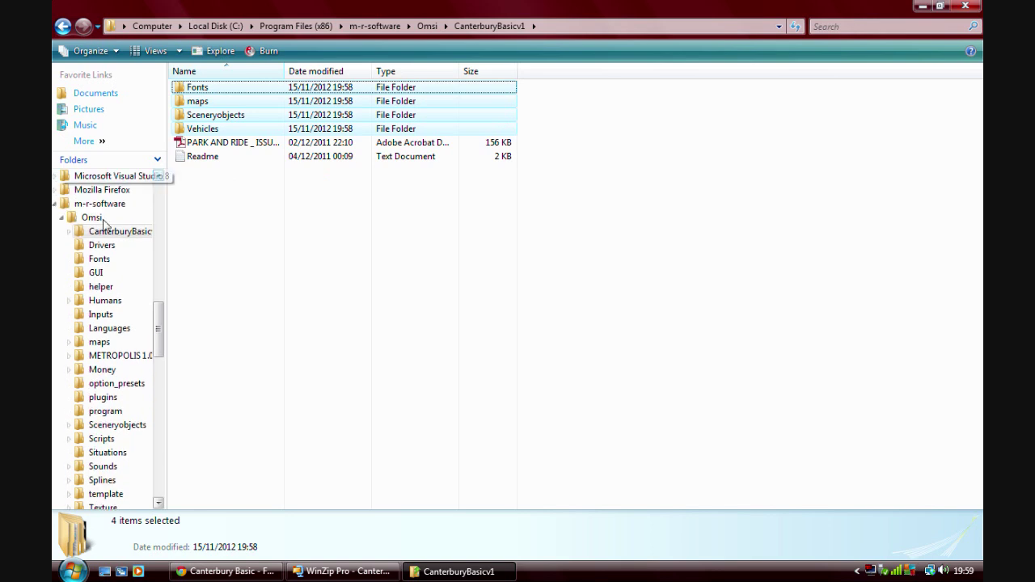
click(117, 204)
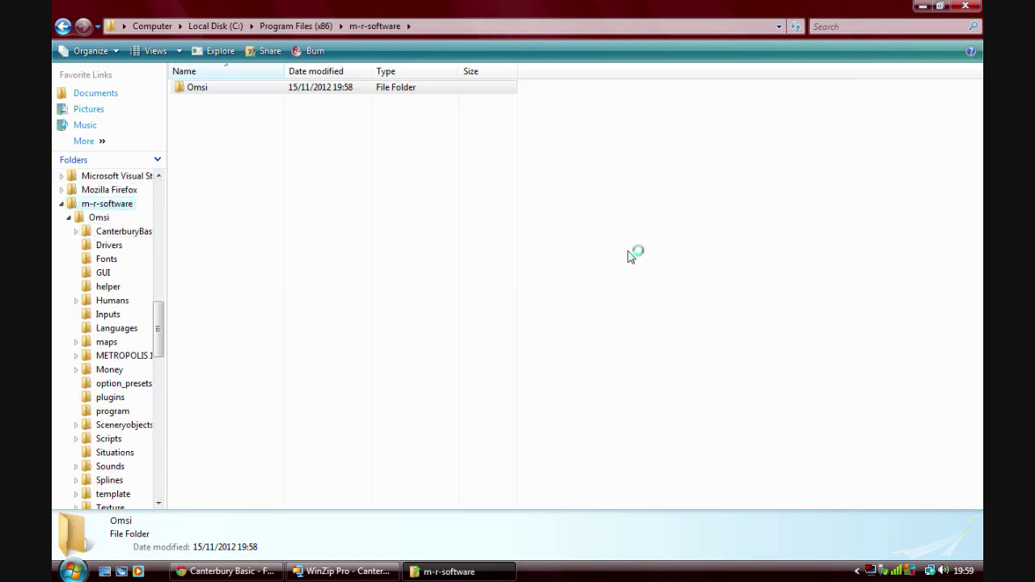
click(416, 88)
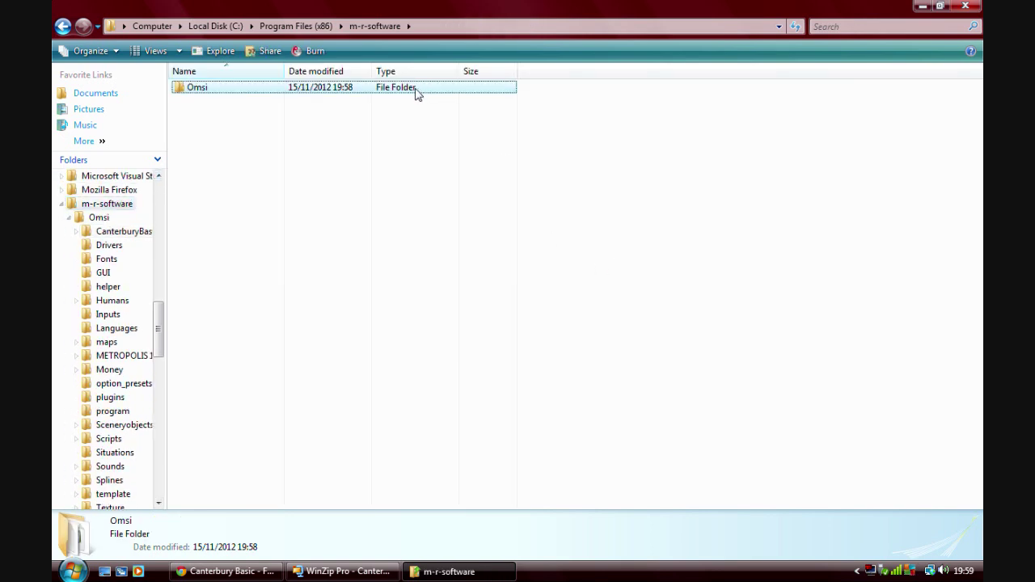
double_click(451, 89)
right_click(637, 232)
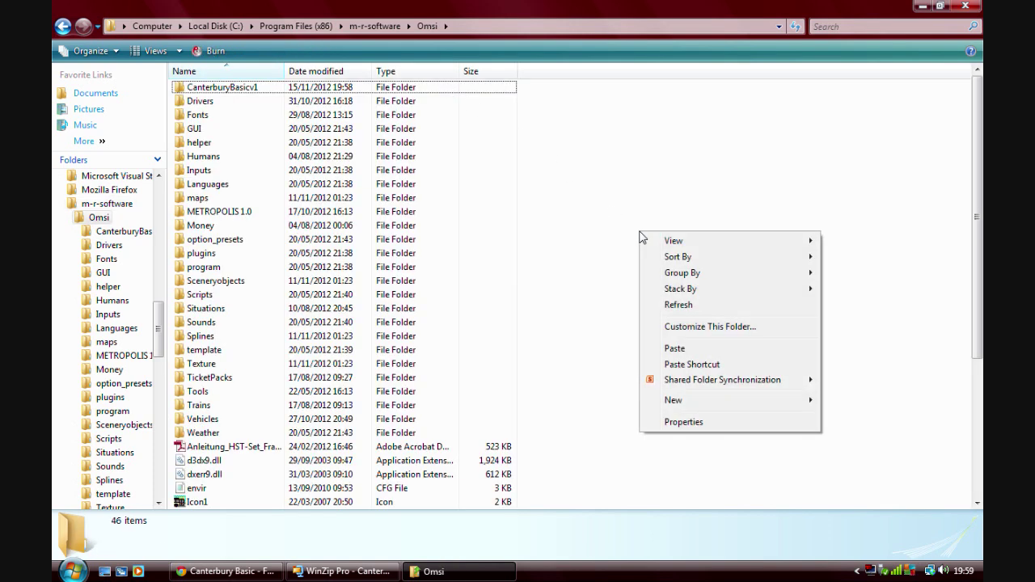
click(696, 353)
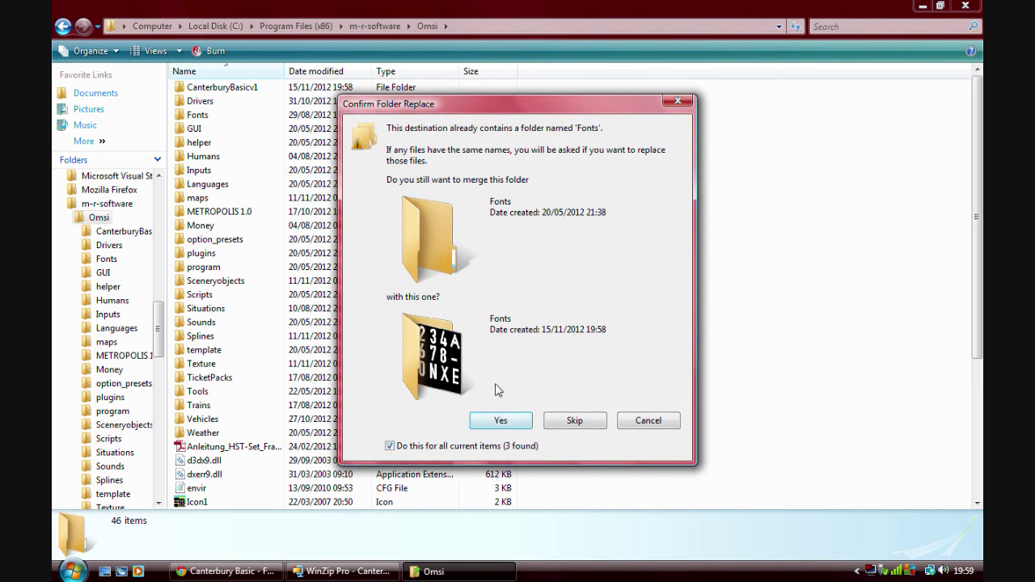
click(497, 422)
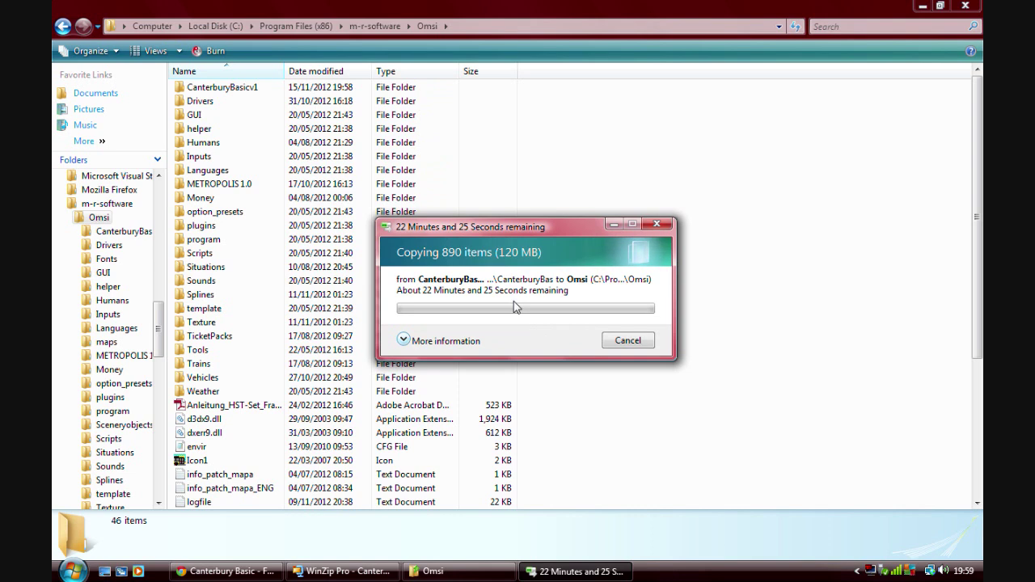
click(442, 343)
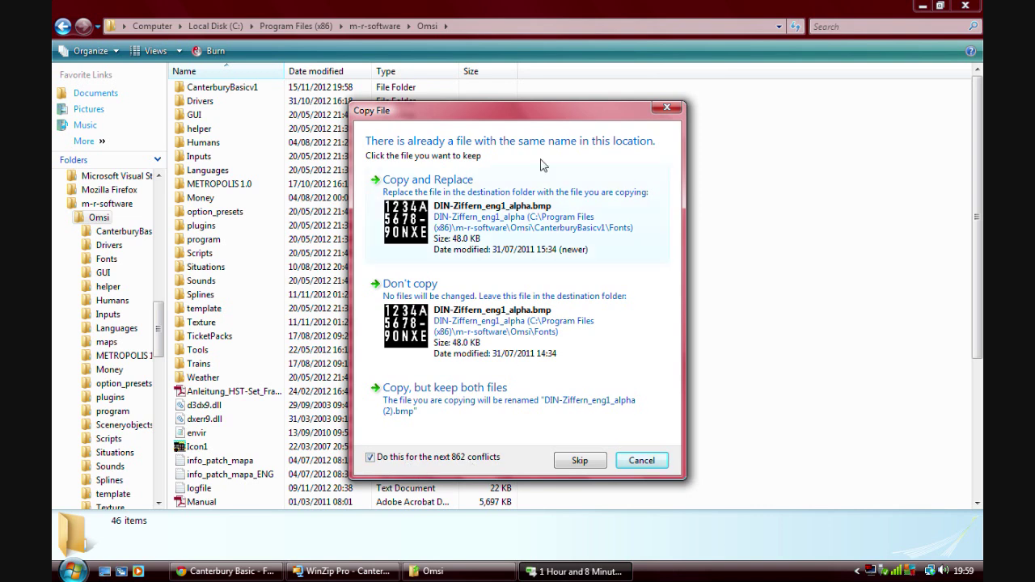
click(488, 182)
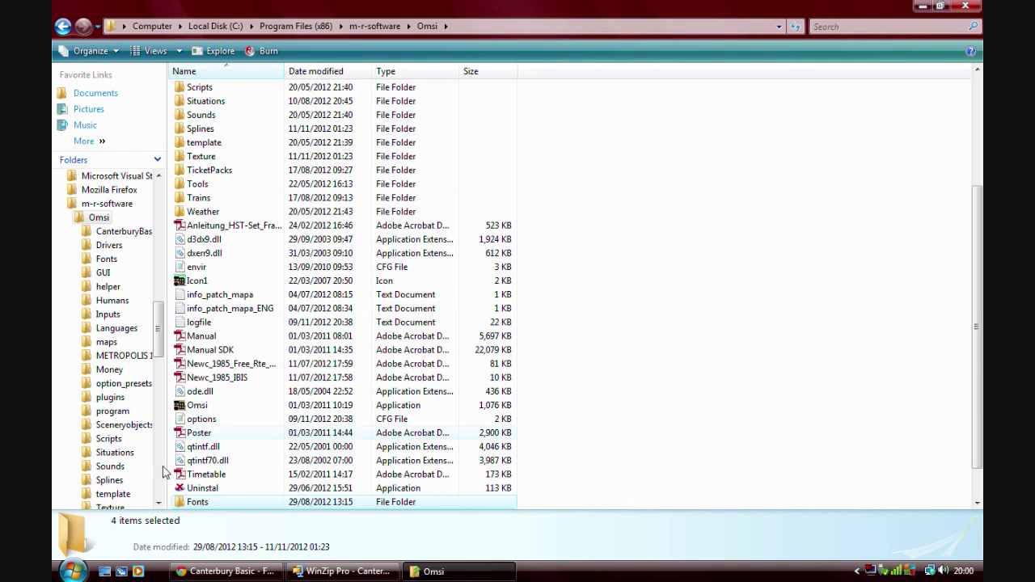
Open a new blank note in Notepad
click(73, 571)
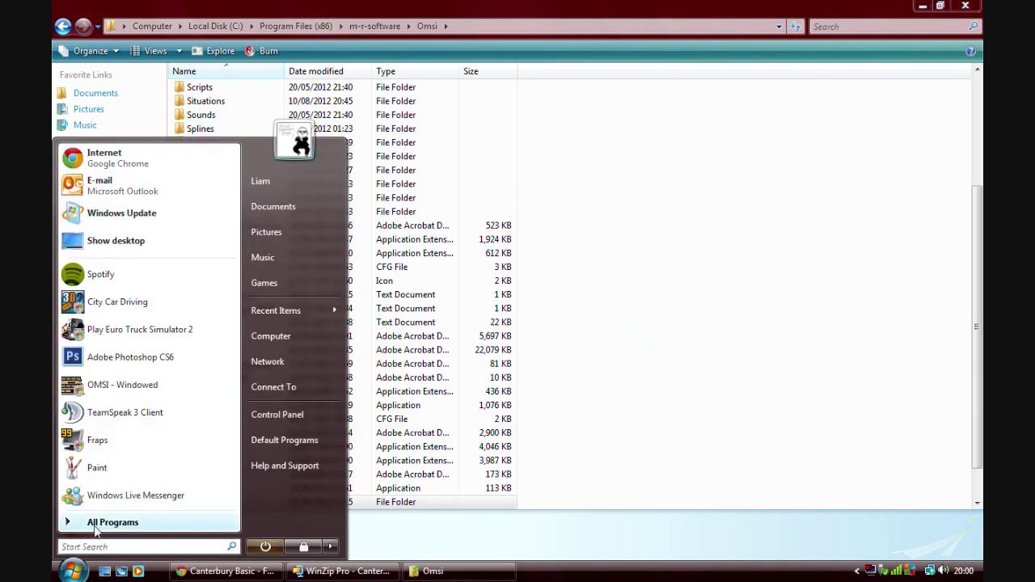
click(95, 527)
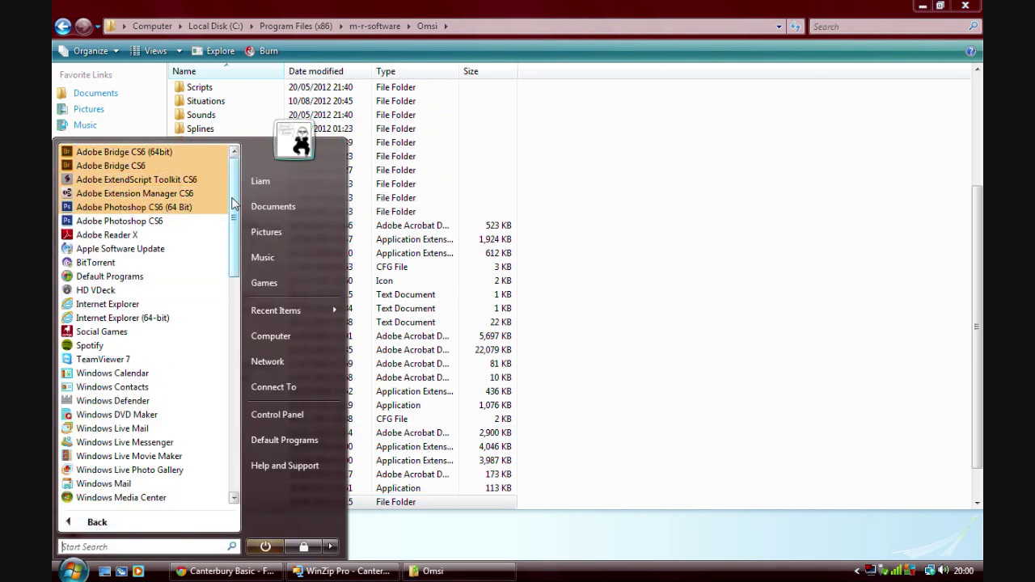
click(89, 547)
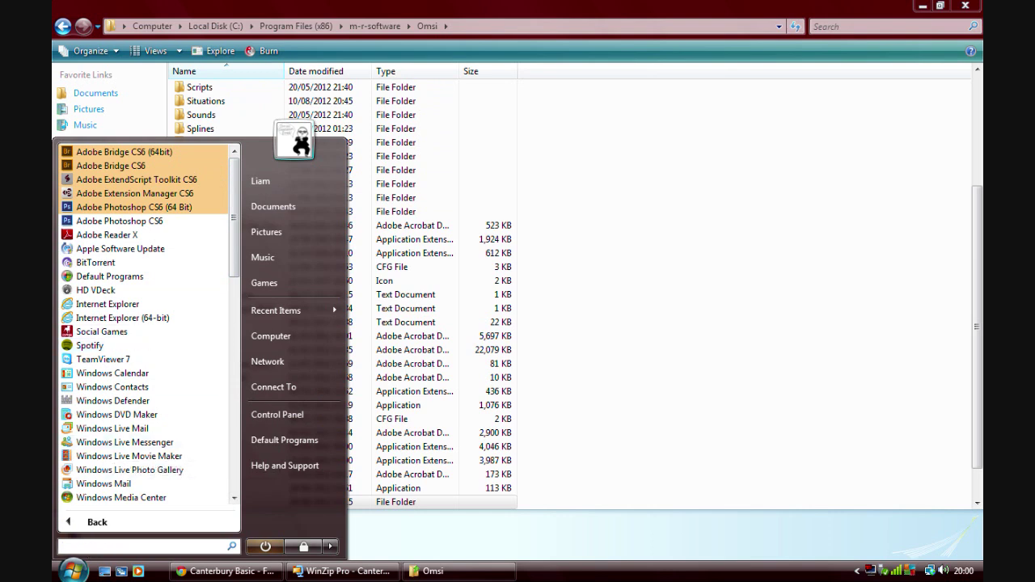
text(notepad)
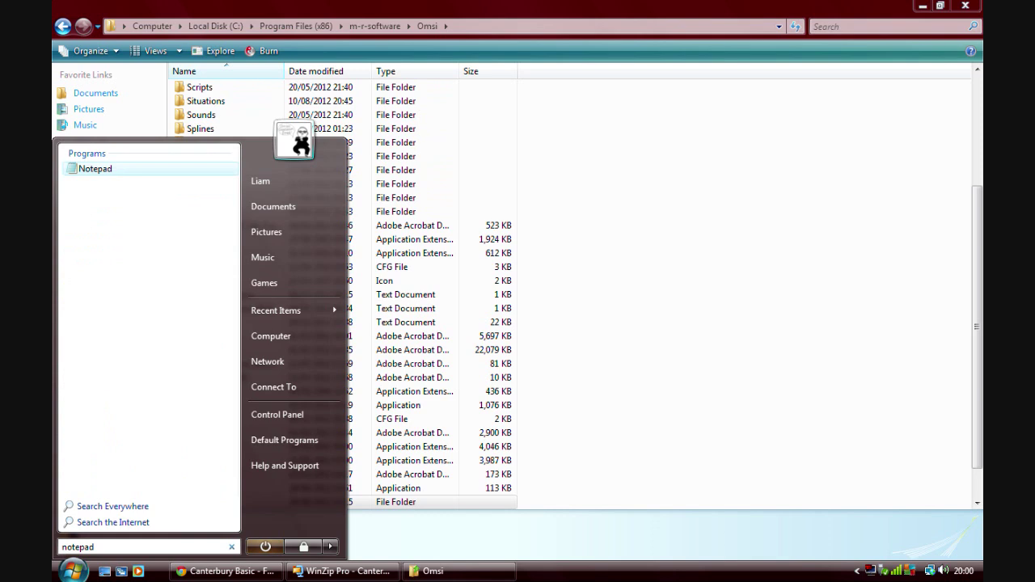
key(Return)
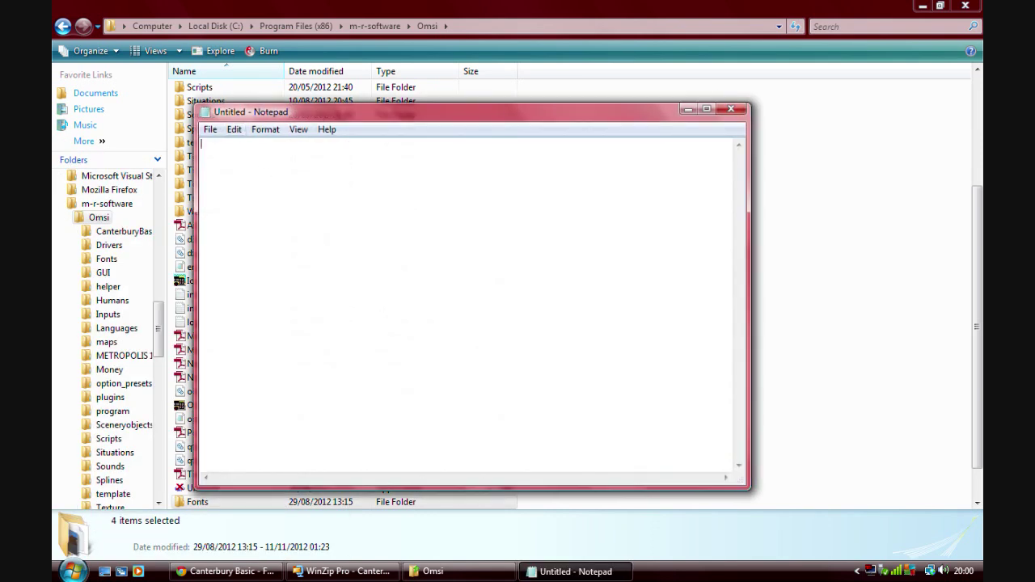
Set the note's font to Lucida Console, Regular style, size 16
click(265, 129)
mouse_move(210, 131)
click(212, 182)
click(265, 129)
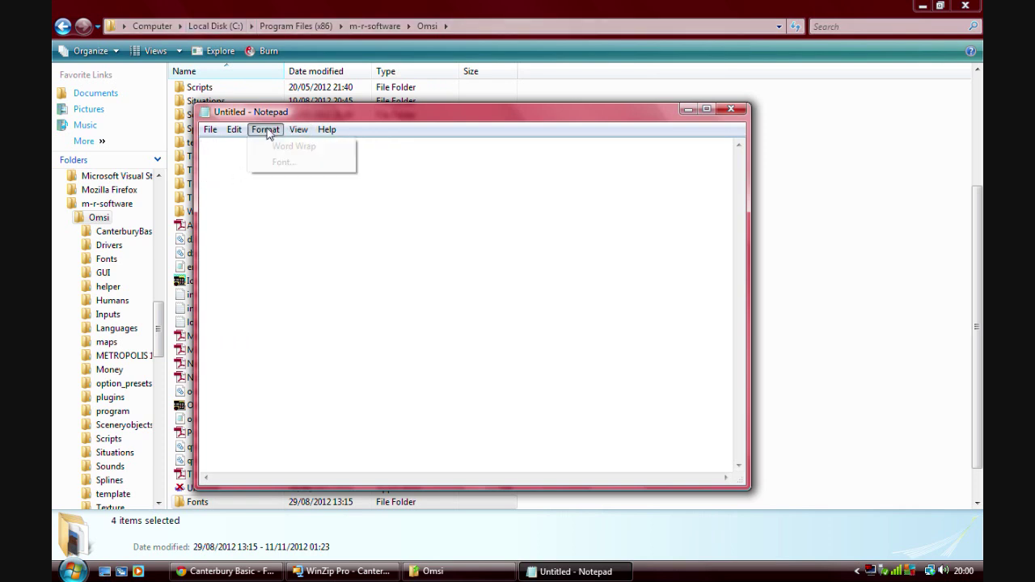
click(283, 162)
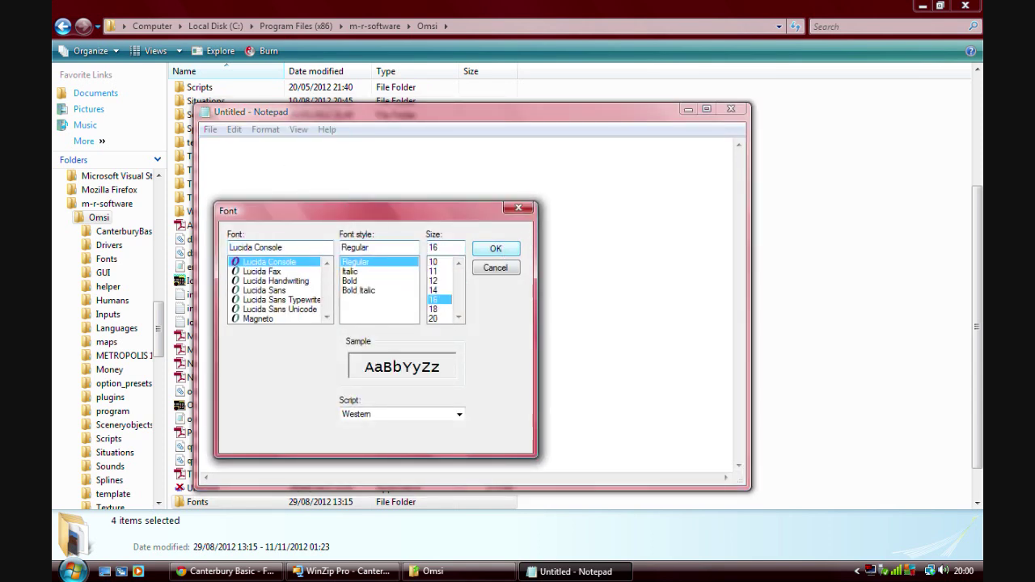
click(495, 248)
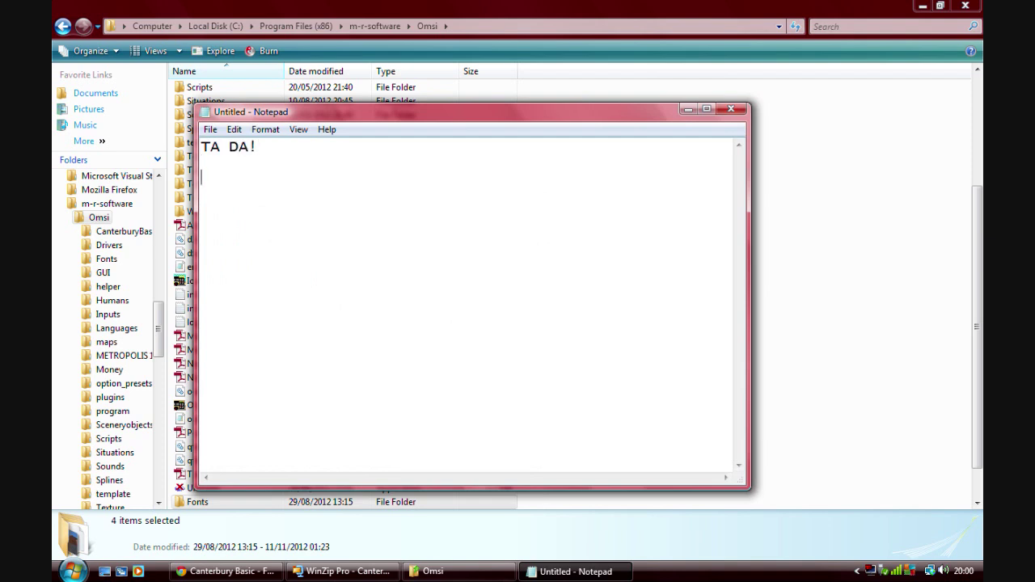
Write "Now it is completely installed in Omsi, which I shall demonstrate!" below "TA DA!", and close the note without saving
text(now)
key(BackSpace)
key(BackSpace)
text(Now it is comple)
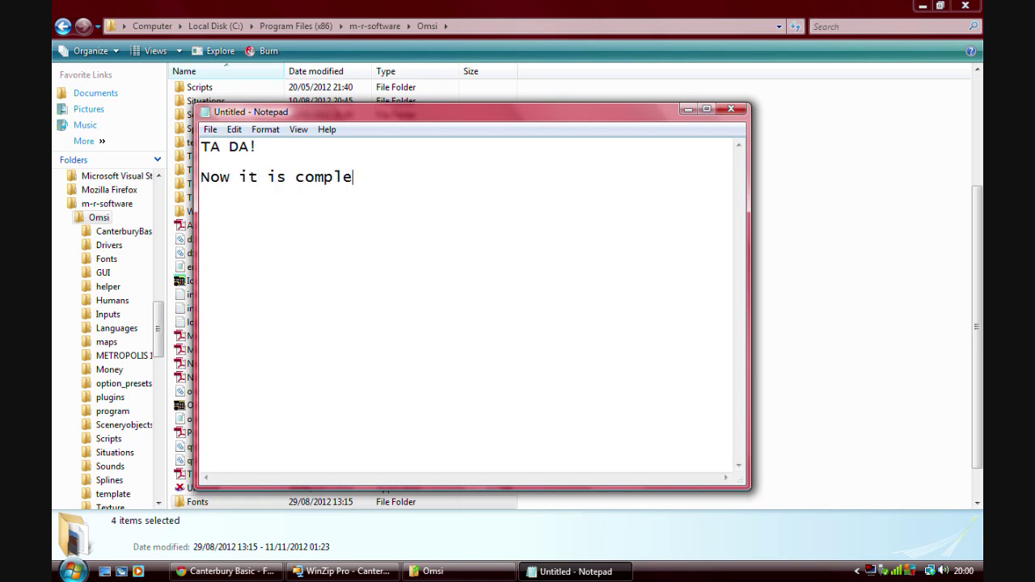
text(tely instal)
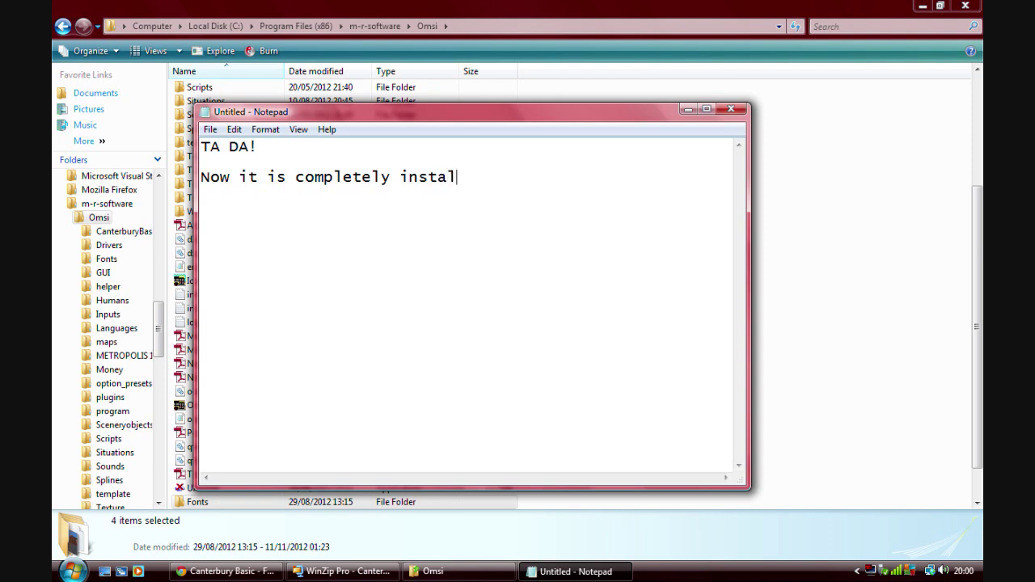
text(led in Omsi, which I shall demonstr)
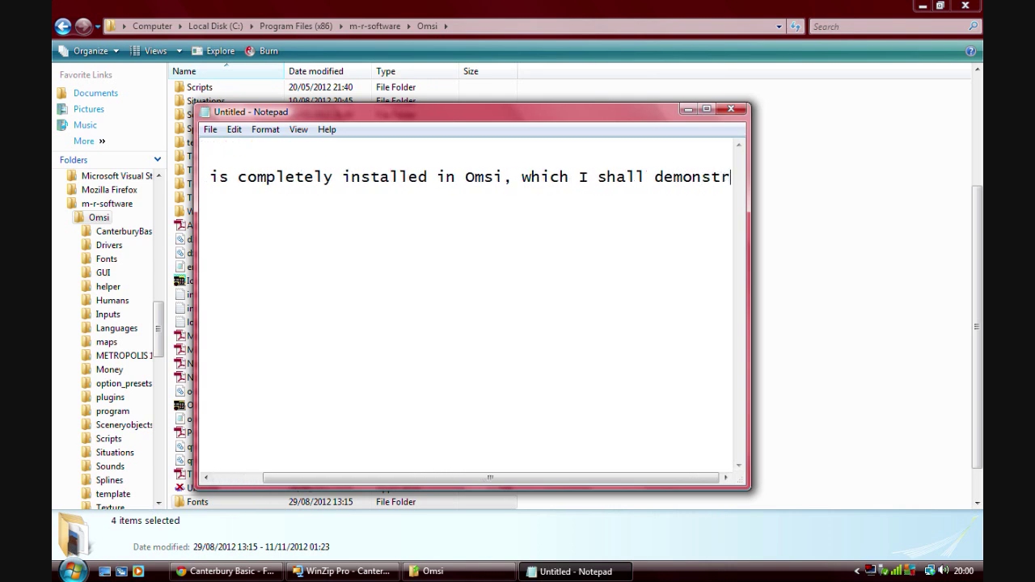
text(ate!)
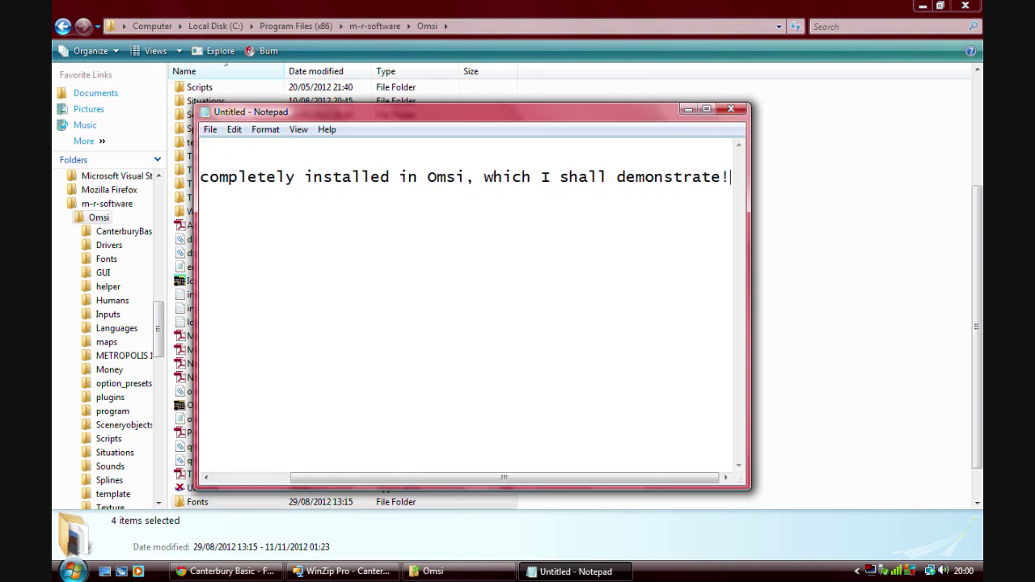
click(732, 109)
click(555, 288)
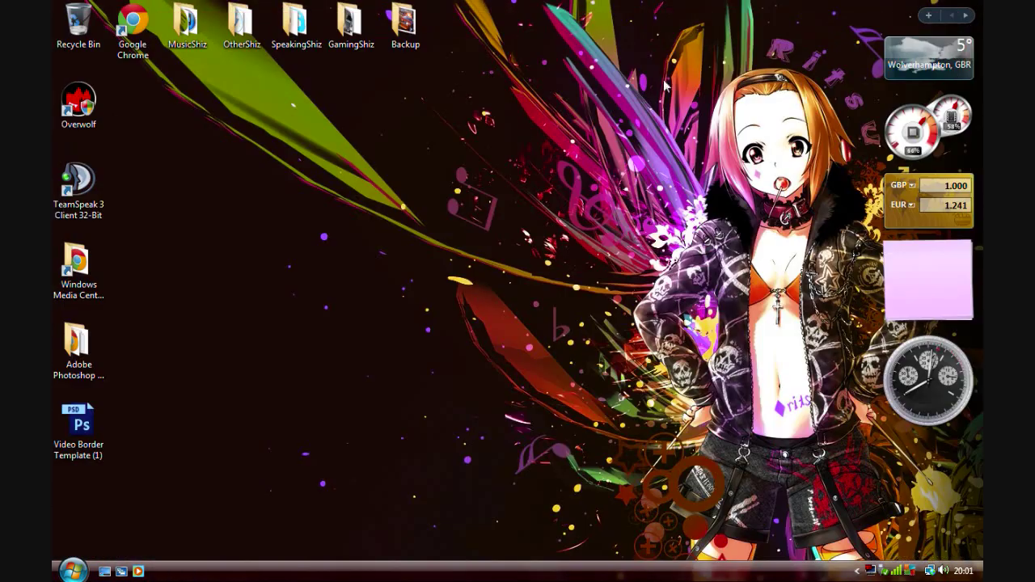
Launch OMSI from the GamingShiz desktop folder and choose to load the map without busses
double_click(350, 24)
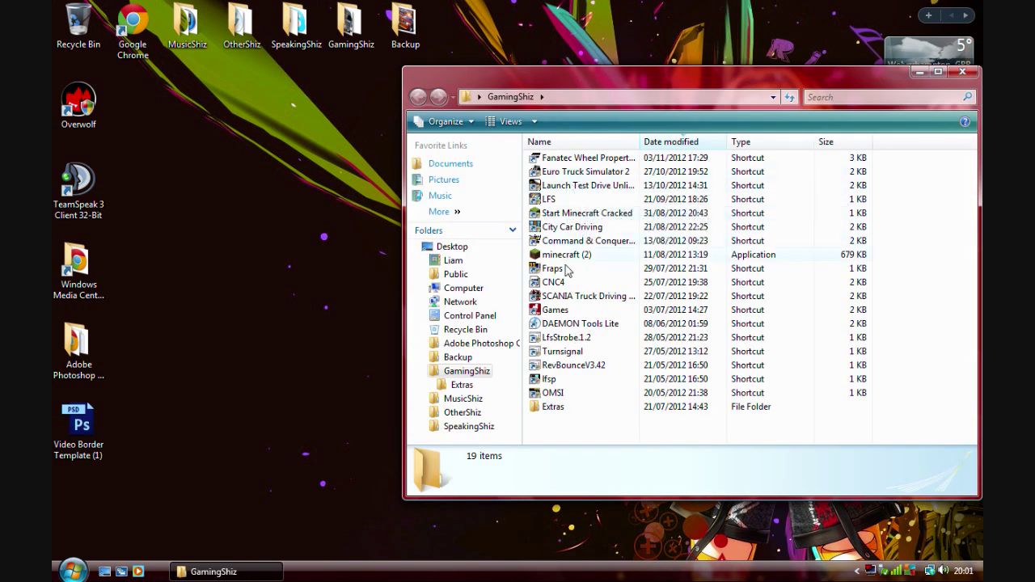
double_click(566, 393)
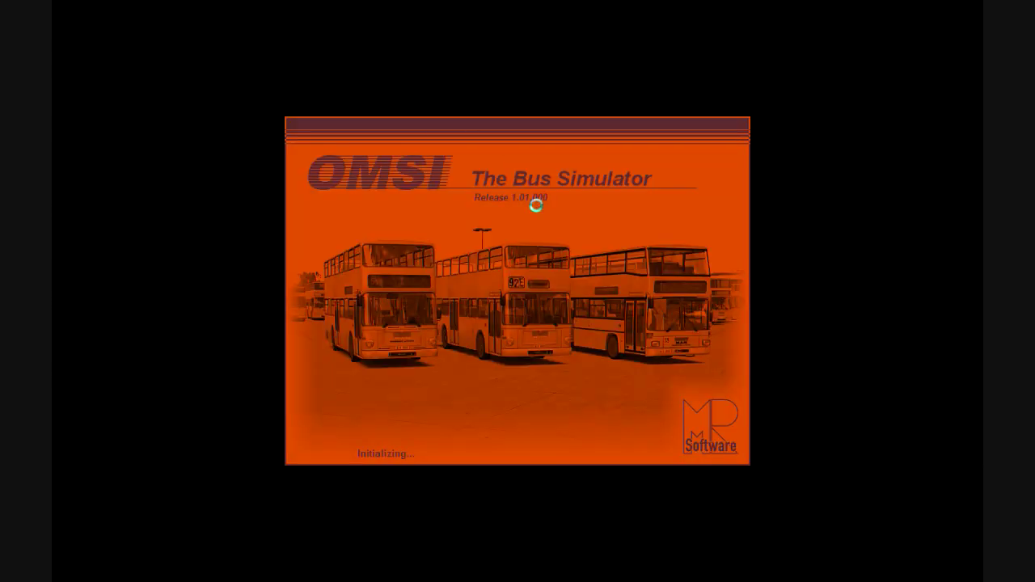
click(454, 110)
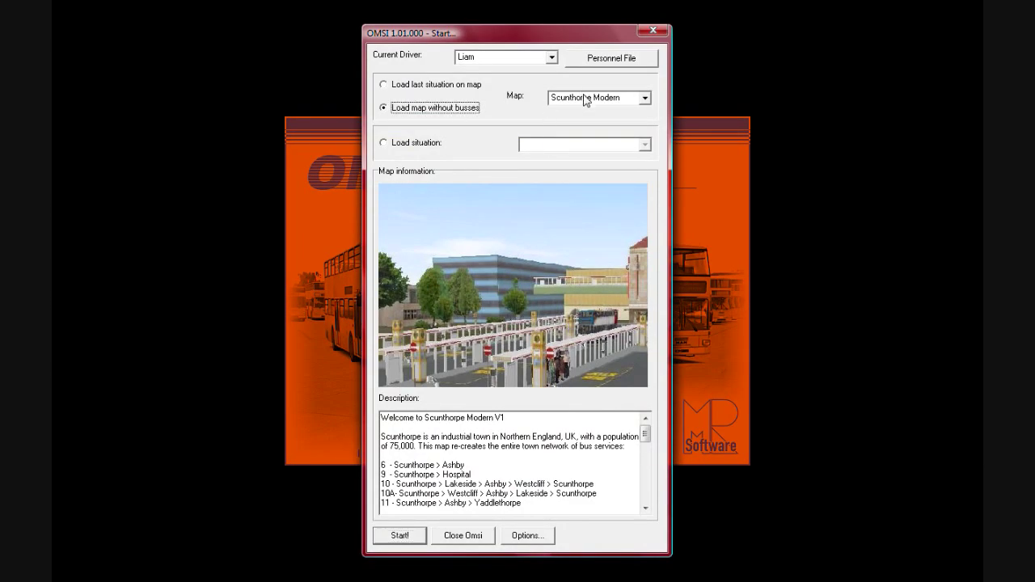
Check the list of available maps for Canterburybasic, and close OMSI without starting a map
click(587, 98)
scroll(605, 168, up, 4)
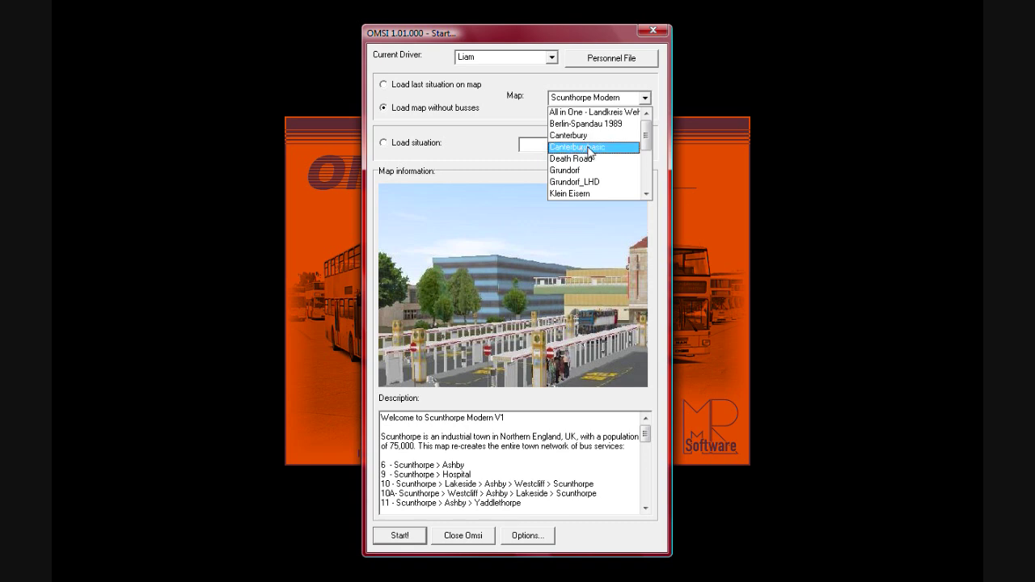
click(468, 538)
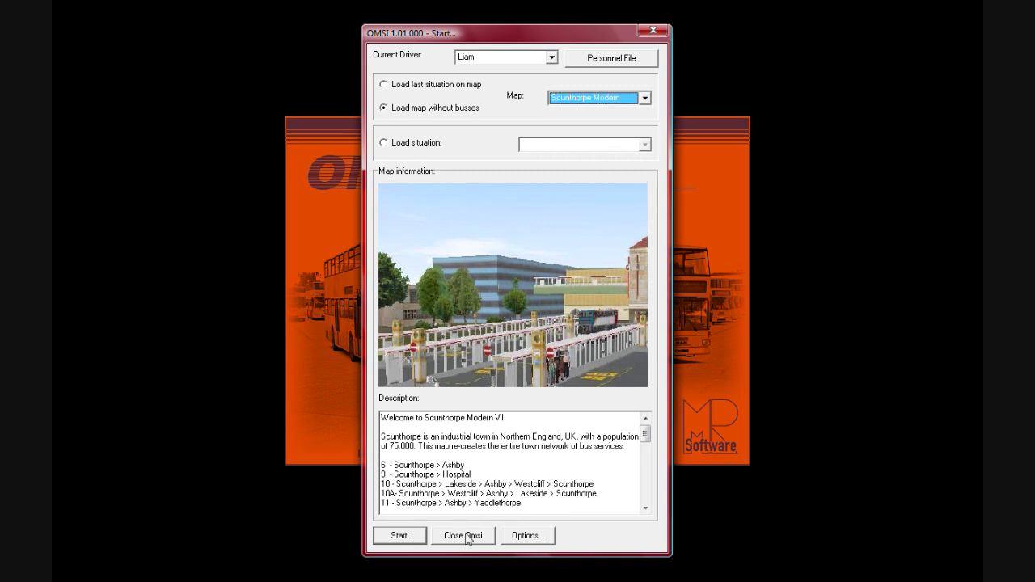
click(468, 538)
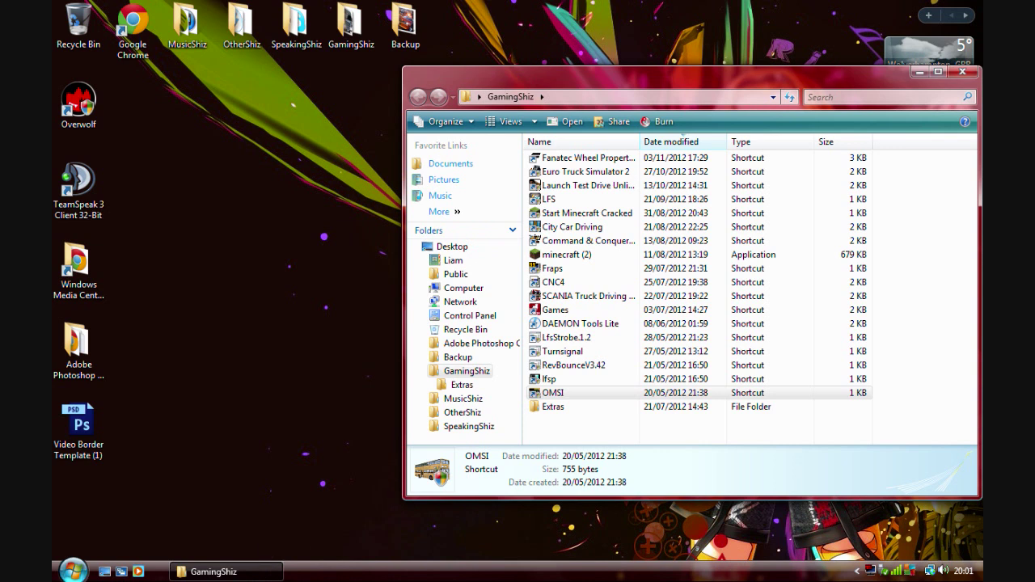
Write "THANKS FOR WATCHING" in a new Notepad note with the font set to Lucida Console, size 24
click(80, 566)
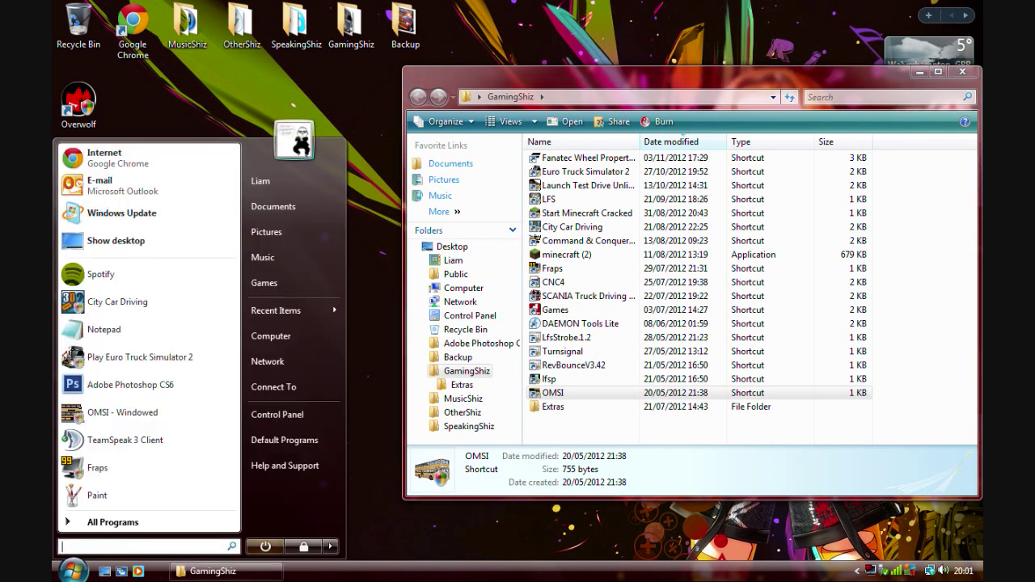
click(93, 329)
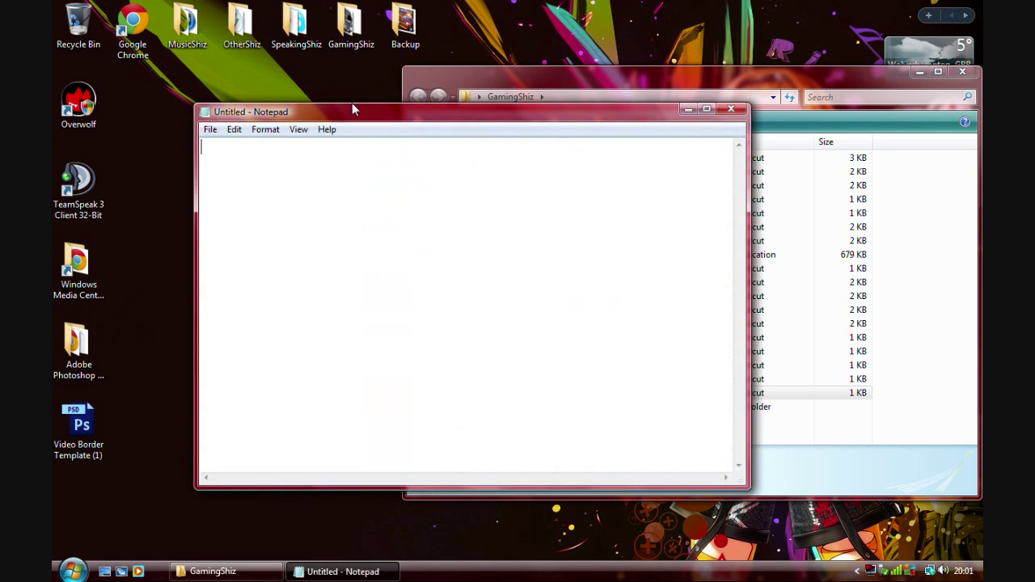
click(263, 131)
click(273, 162)
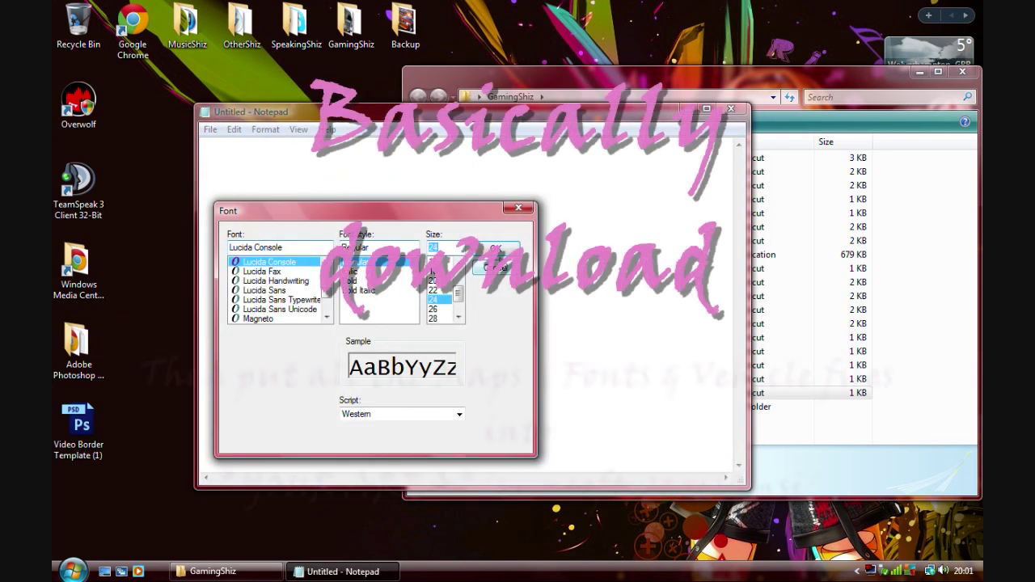
click(502, 268)
text(THANKS )
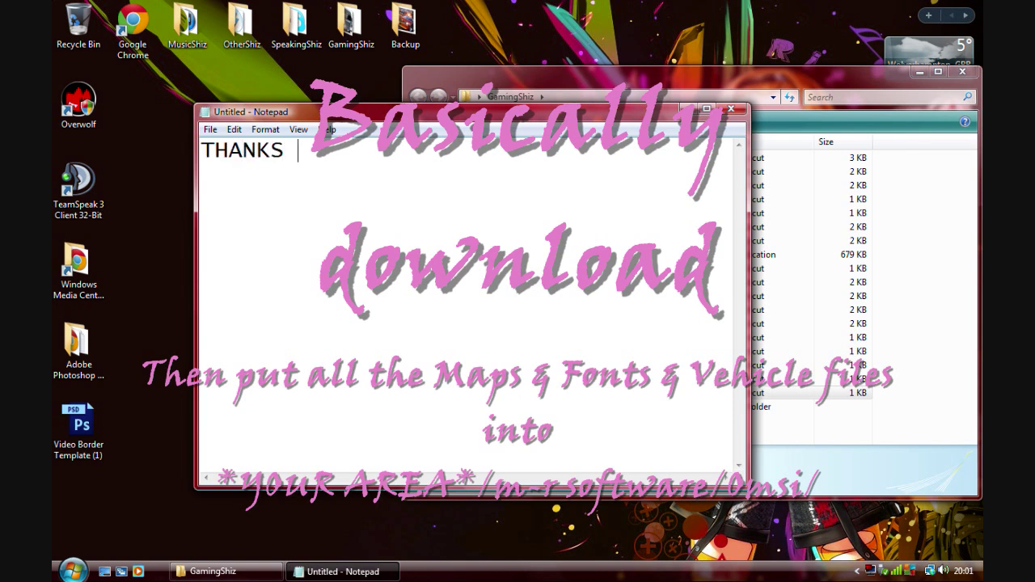
text(FOR WATCHING)
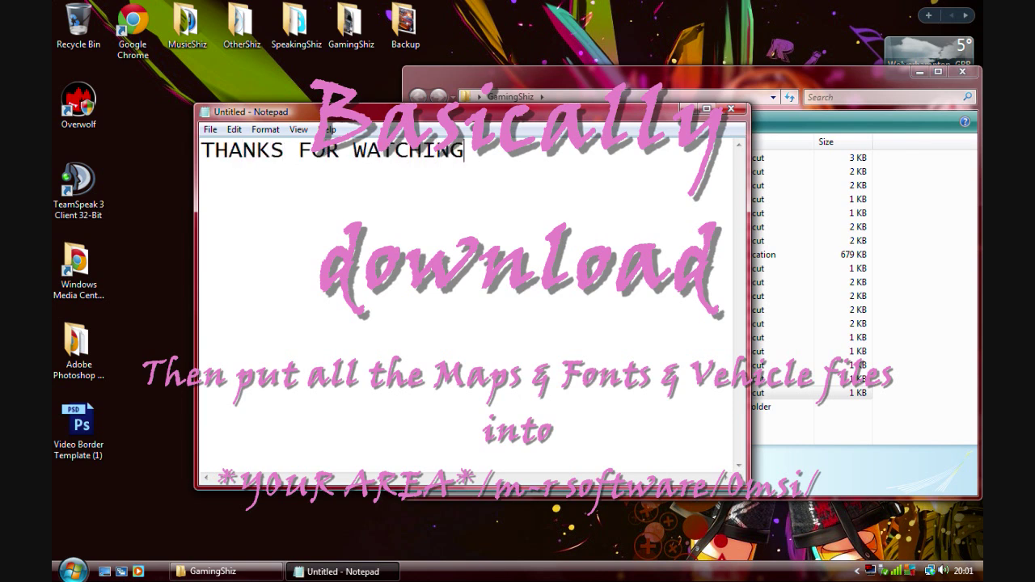